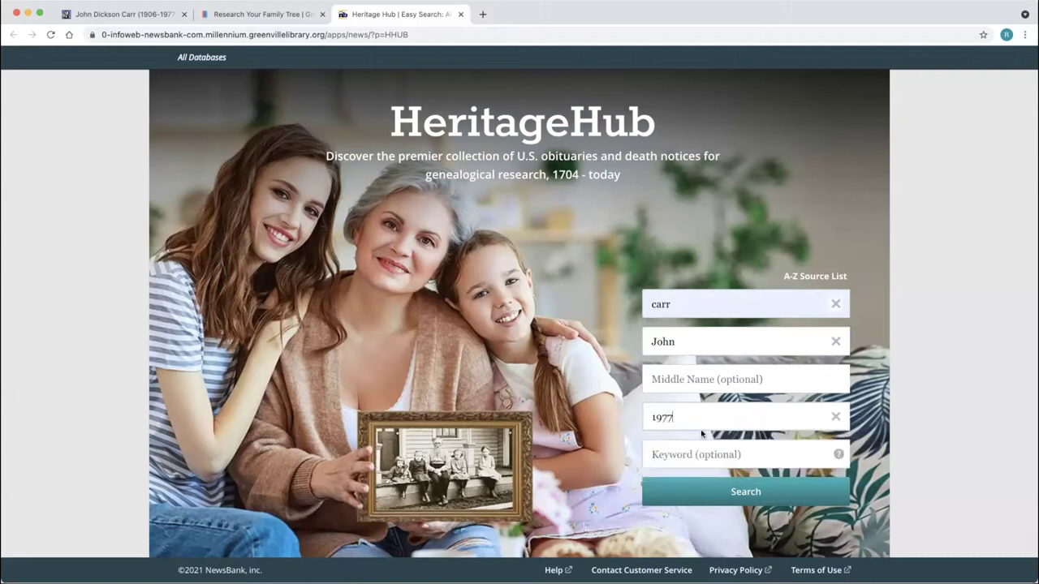
pyautogui.click(694, 452)
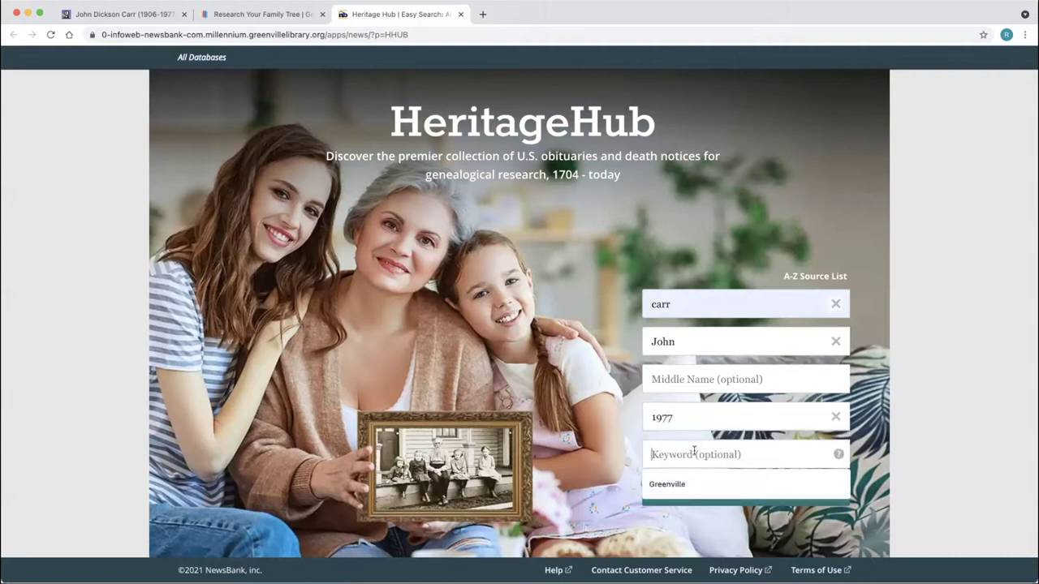
pyautogui.click(694, 484)
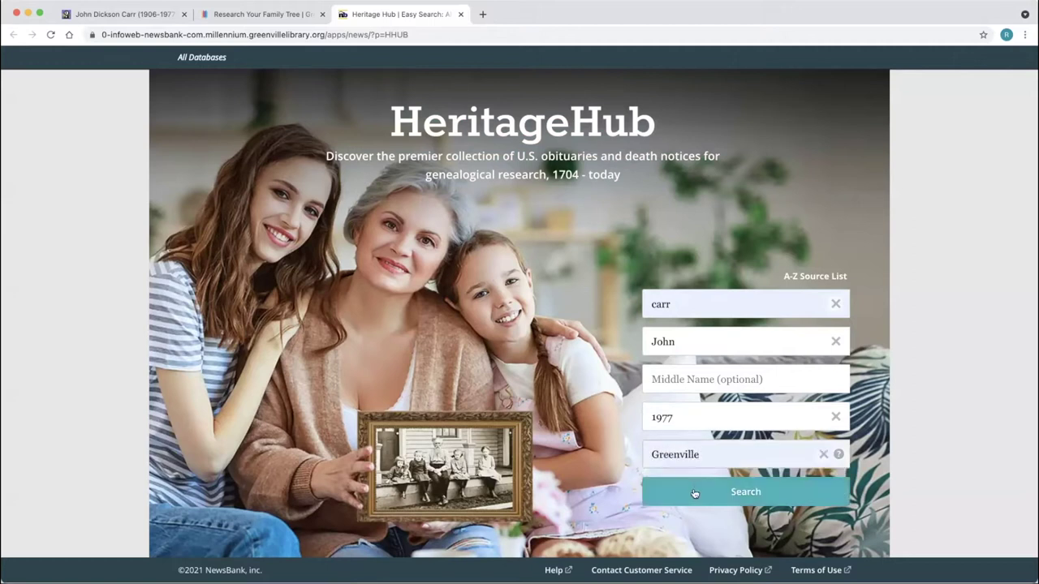
pyautogui.click(695, 492)
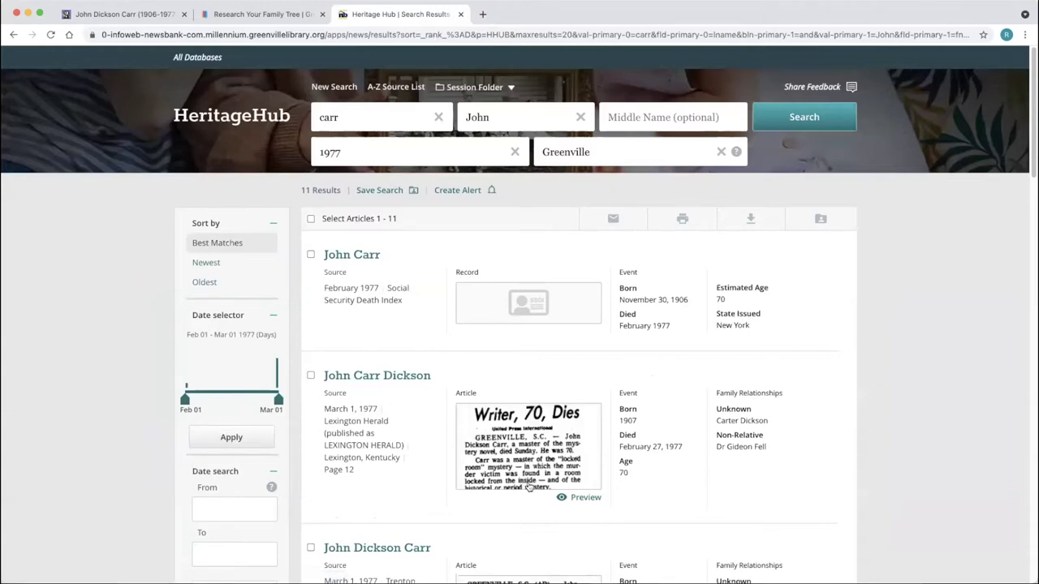
pyautogui.click(360, 257)
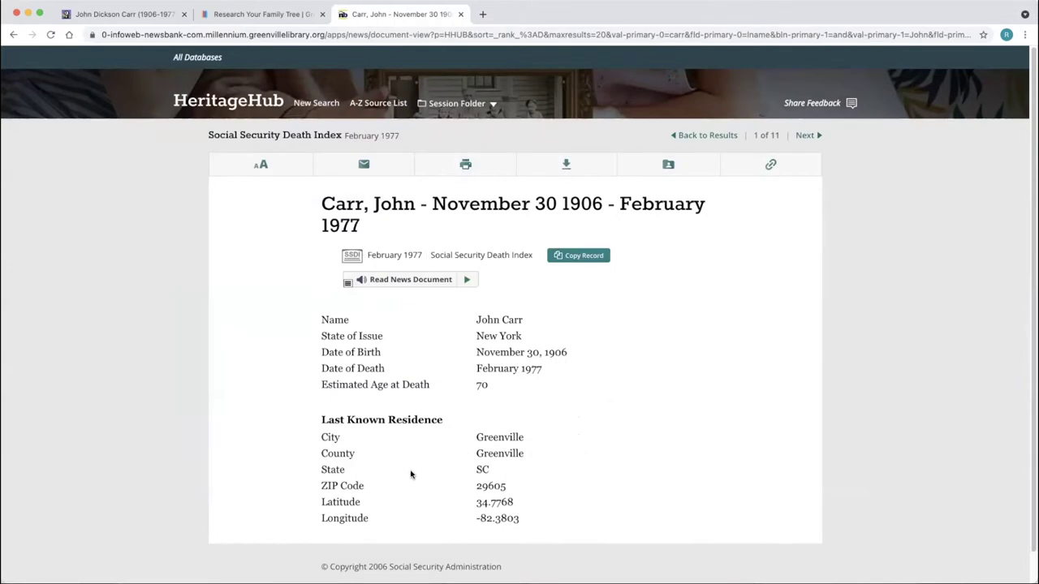
pyautogui.click(420, 281)
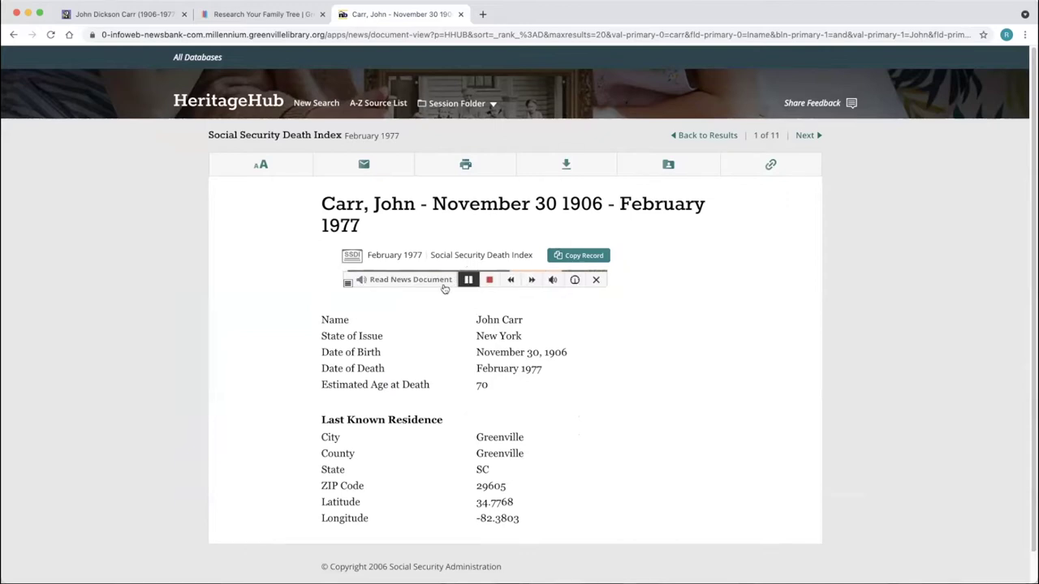
pyautogui.press('super+bracketleft')
# View the Lexington Herald article of March 1, 1977, and read through the writer's obituary.
pyautogui.press('super+bracketright')
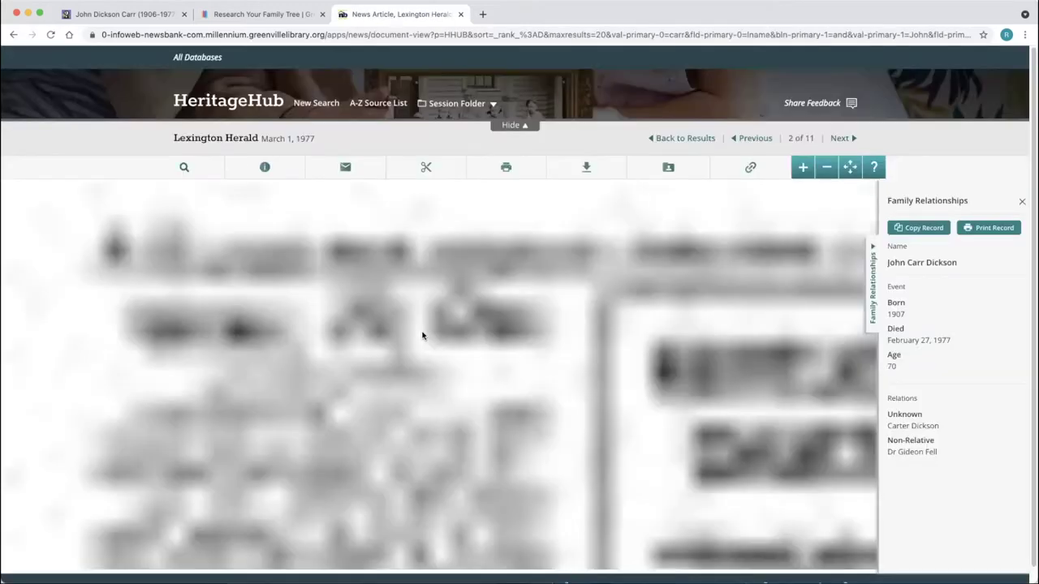
pyautogui.scroll(-8, 448, 380)
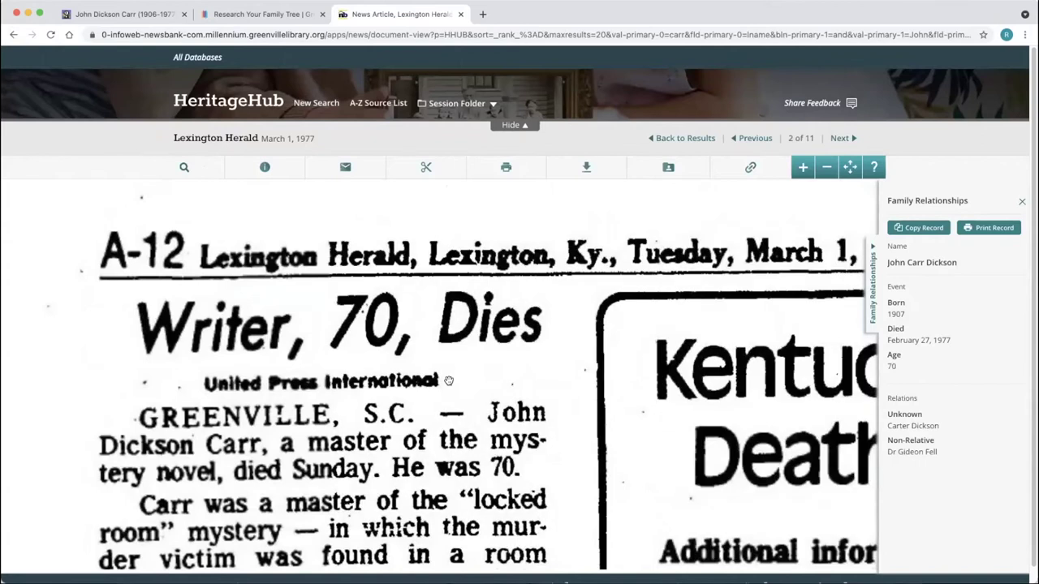
pyautogui.scroll(1, 448, 380)
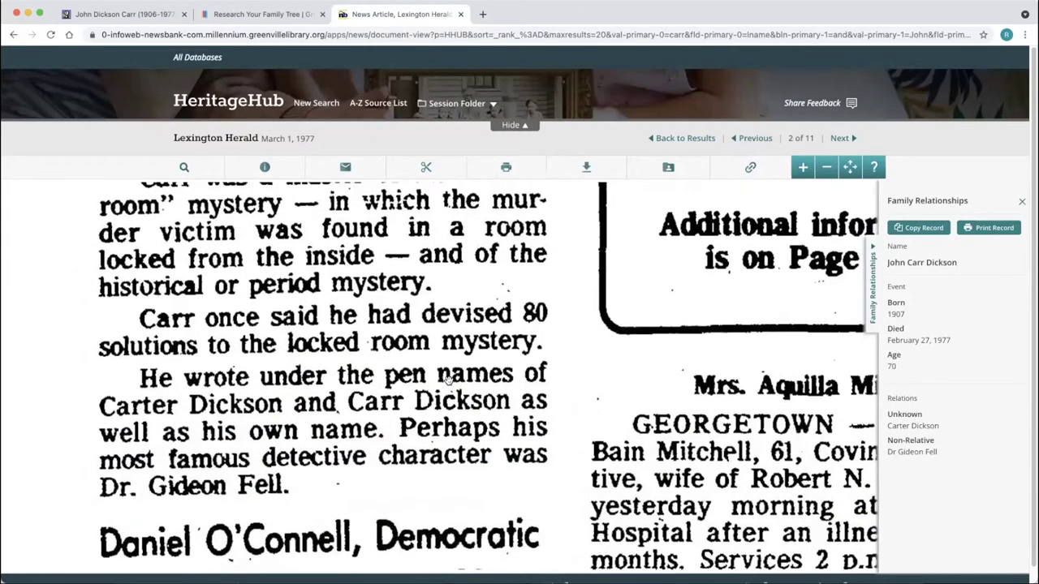
pyautogui.scroll(4, 448, 380)
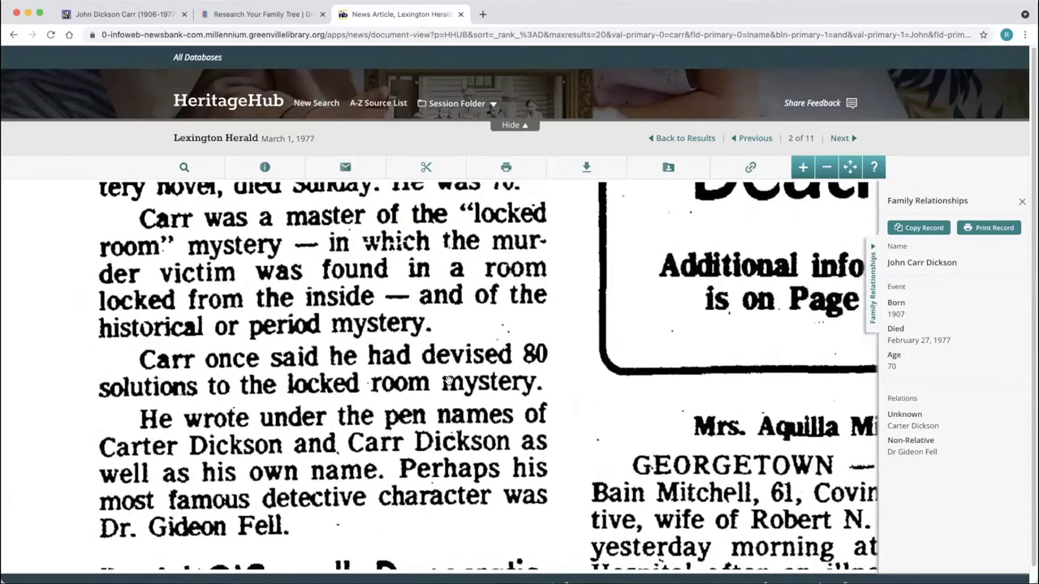
pyautogui.scroll(3, 448, 379)
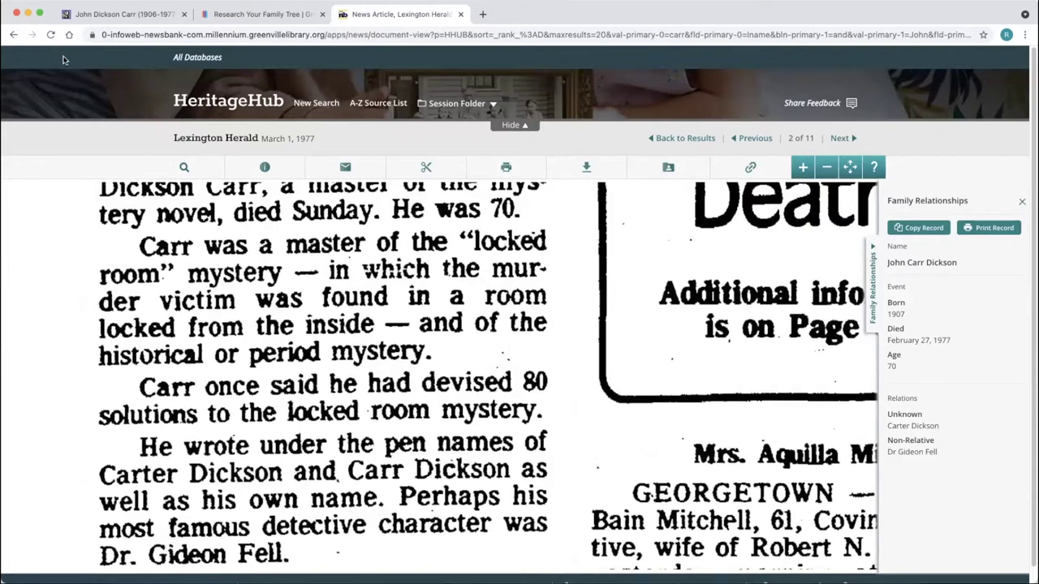
# Return to the results and read the John Dickson Carr obituary from the Trenton Evening Times.
pyautogui.click(14, 35)
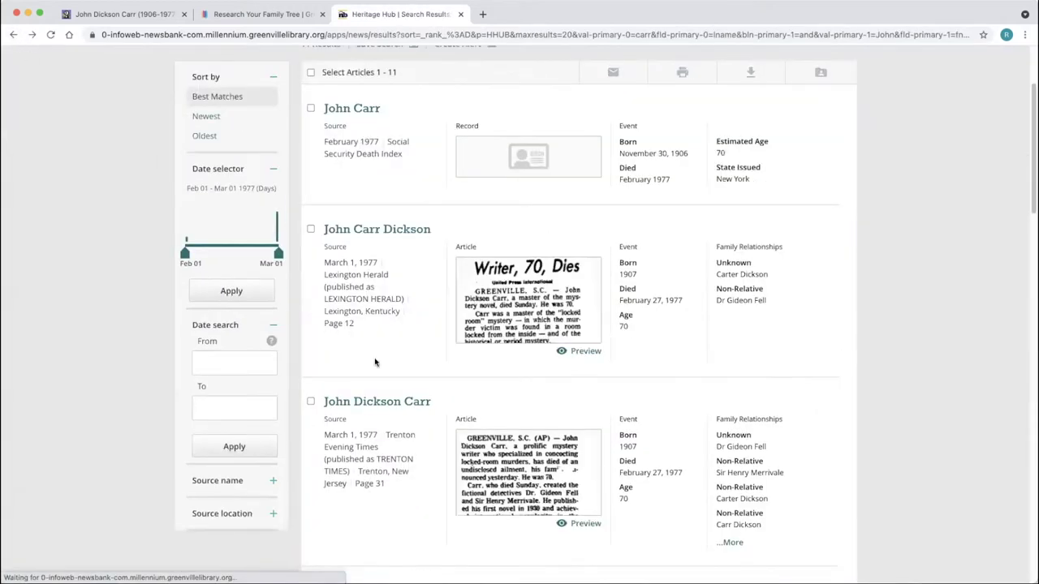
pyautogui.scroll(-5, 447, 393)
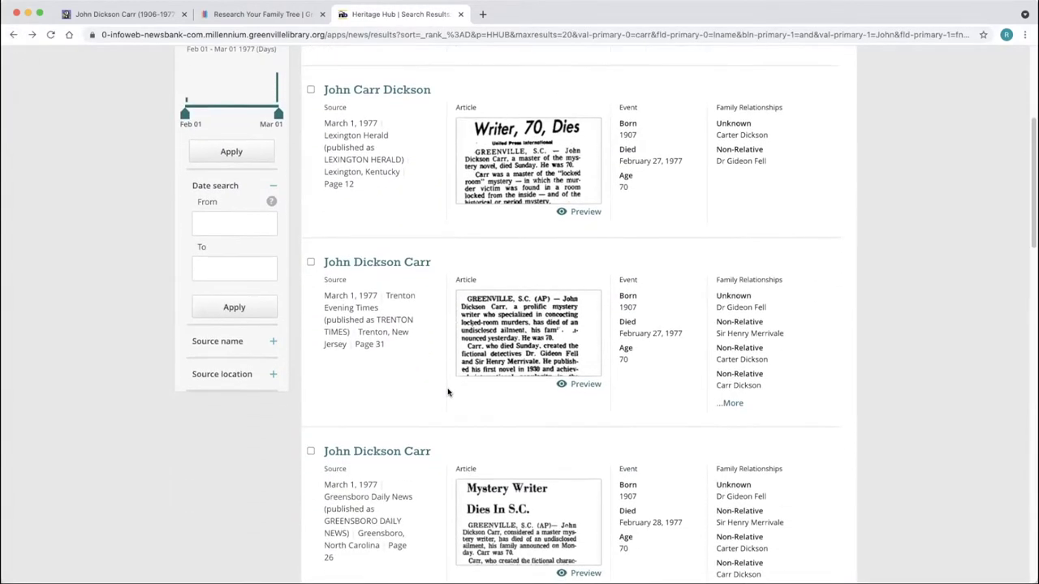
pyautogui.click(412, 265)
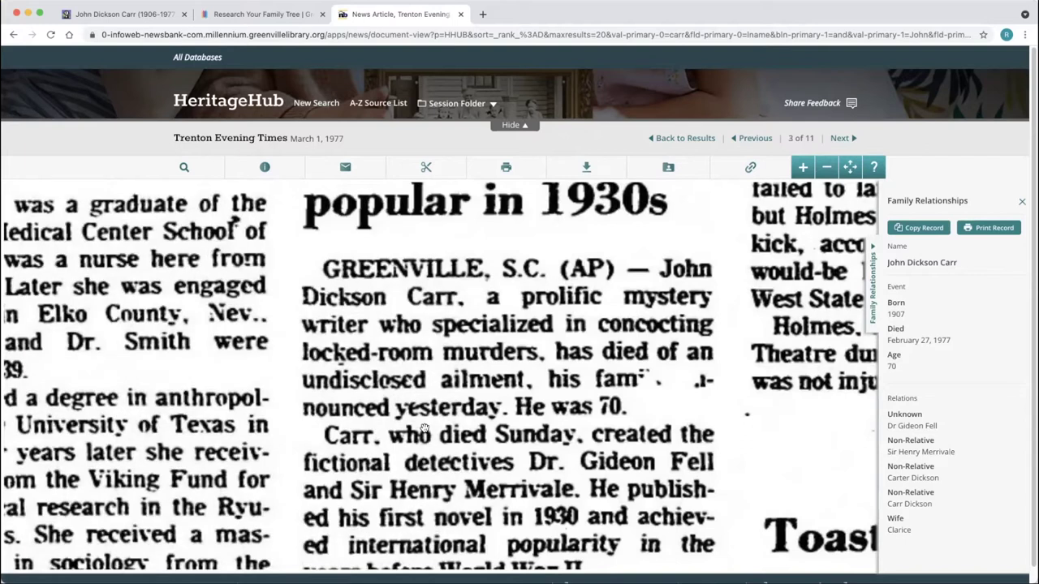
pyautogui.scroll(-2, 425, 430)
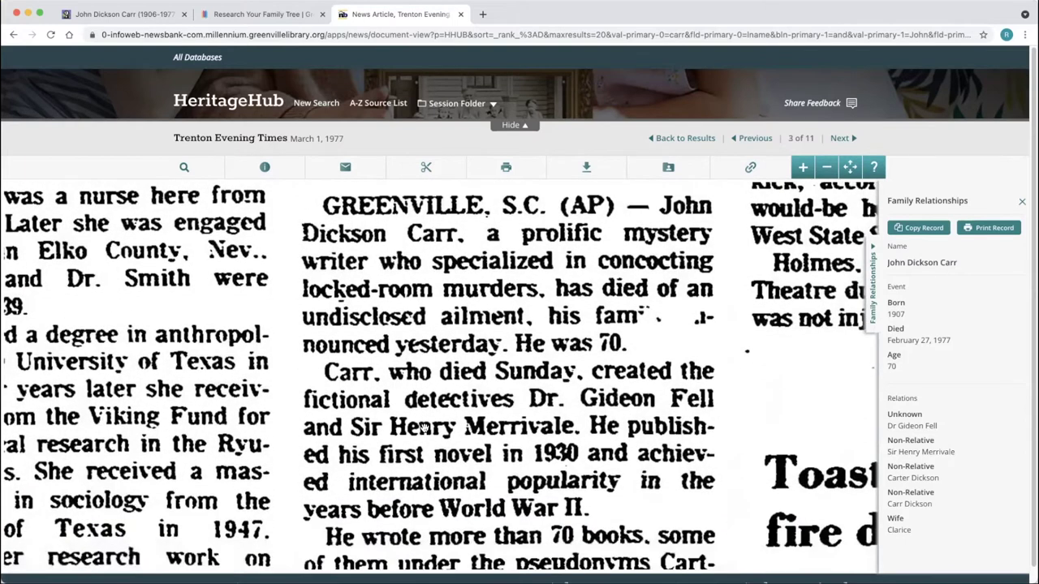
pyautogui.scroll(-5, 424, 427)
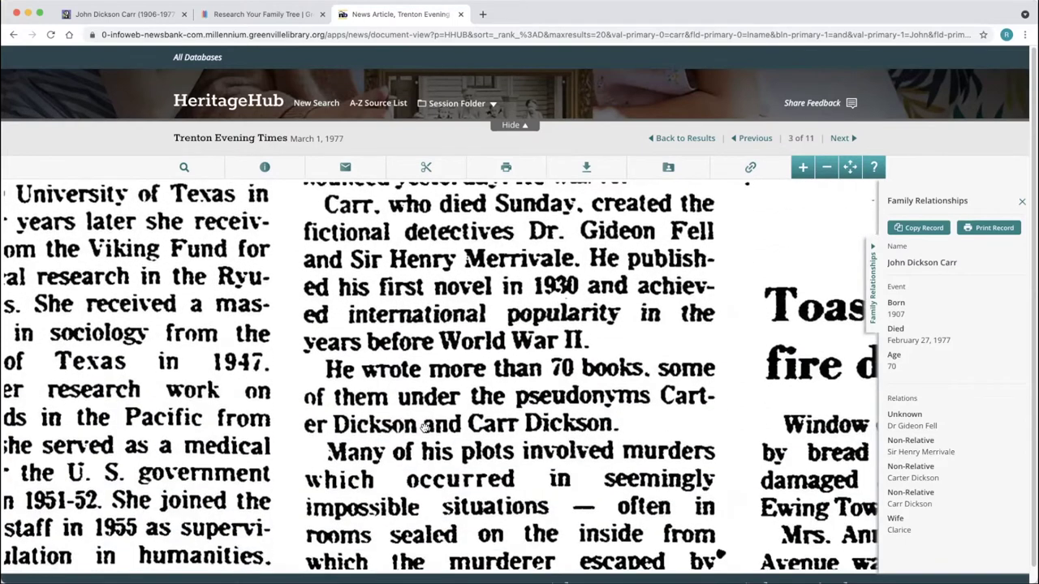
pyautogui.scroll(-10, 424, 428)
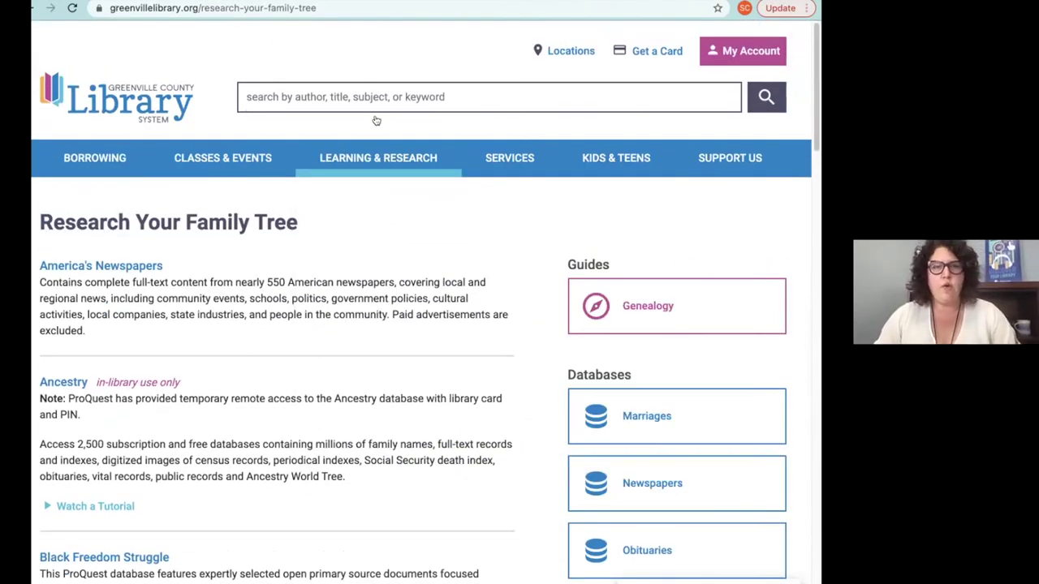
# From the library's Research Your Family Tree page, go to the Obituaries page and find the index search form.
pyautogui.moveTo(378, 165)
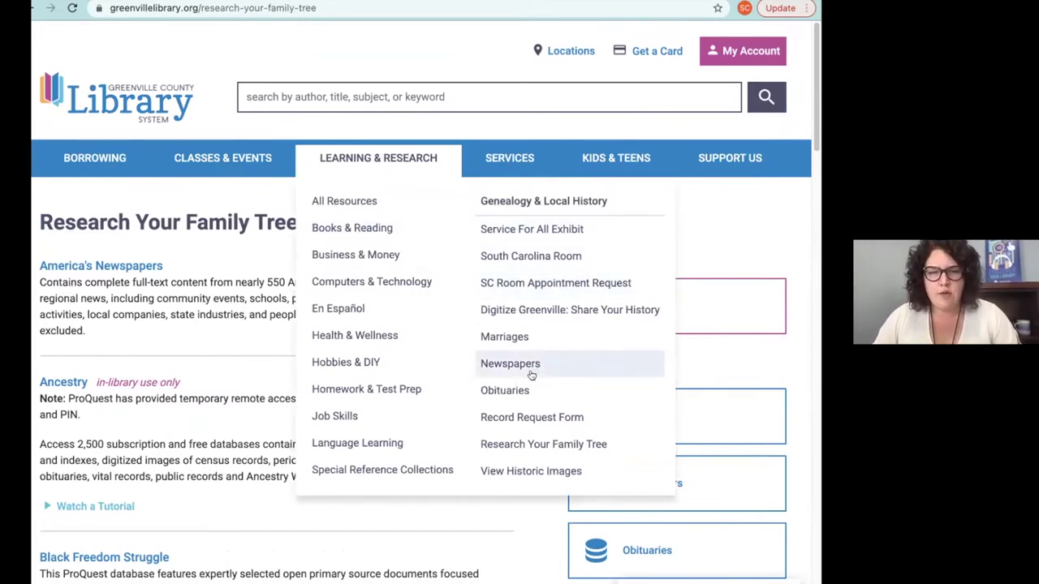
pyautogui.click(516, 390)
pyautogui.scroll(-1, 446, 361)
pyautogui.scroll(-1, 445, 362)
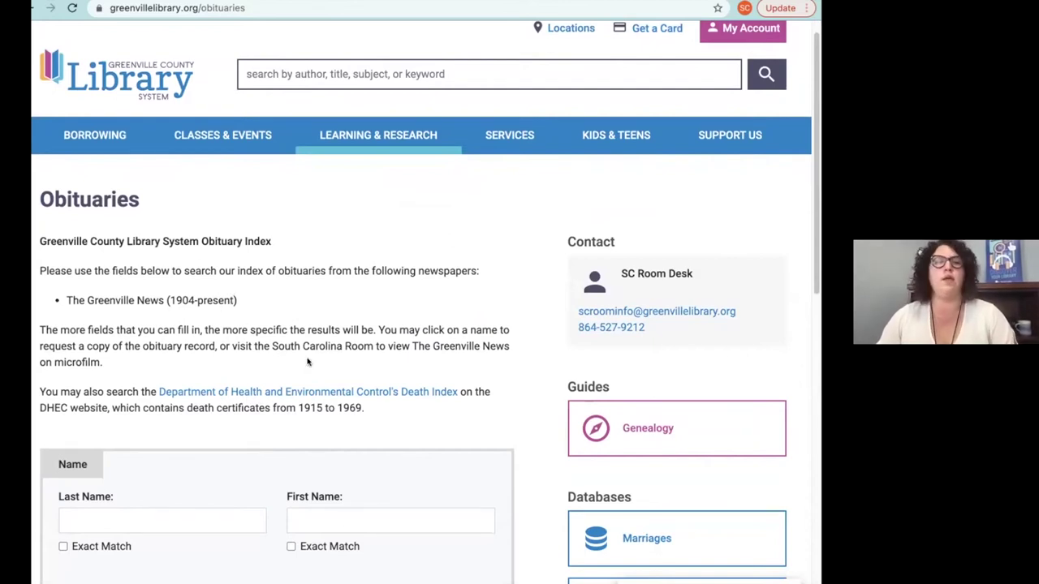
pyautogui.scroll(-3, 308, 362)
pyautogui.click(99, 385)
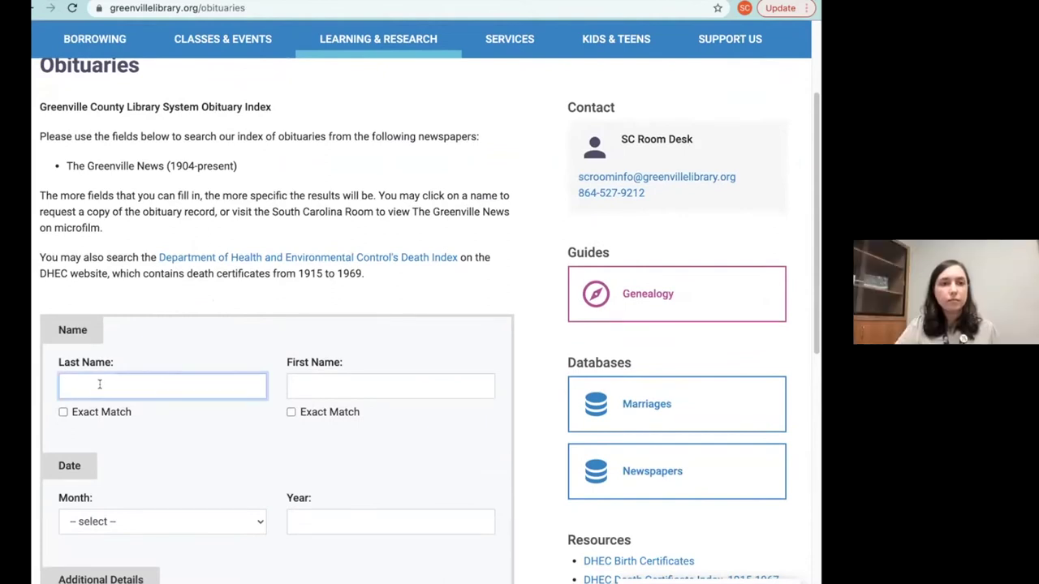
pyautogui.write('Carr')
pyautogui.press('Tab')
pyautogui.press('Tab')
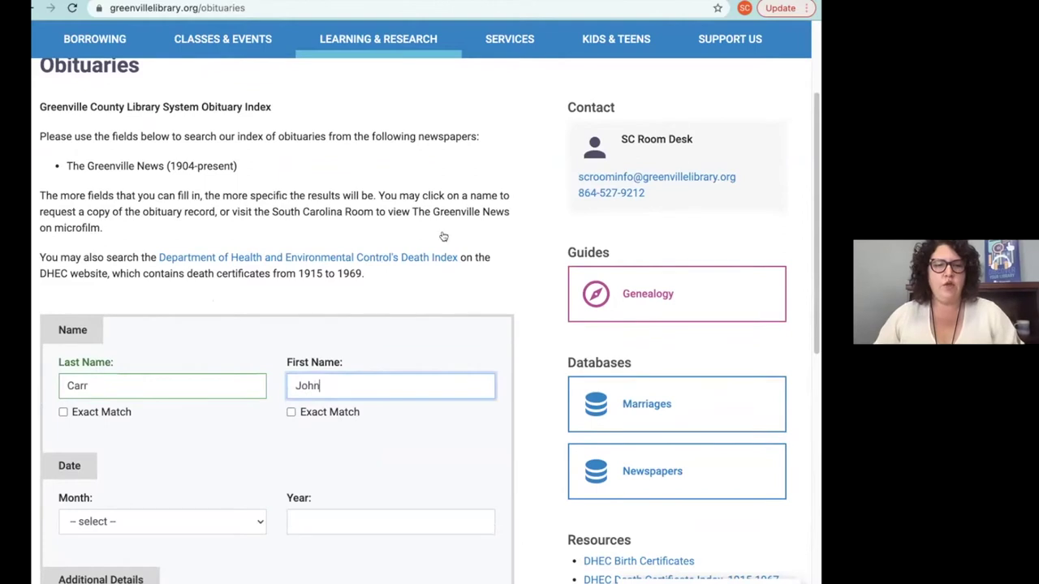
# Set the year to 1977 and run the obituary index search.
pyautogui.scroll(-3, 369, 321)
pyautogui.scroll(-3, 379, 321)
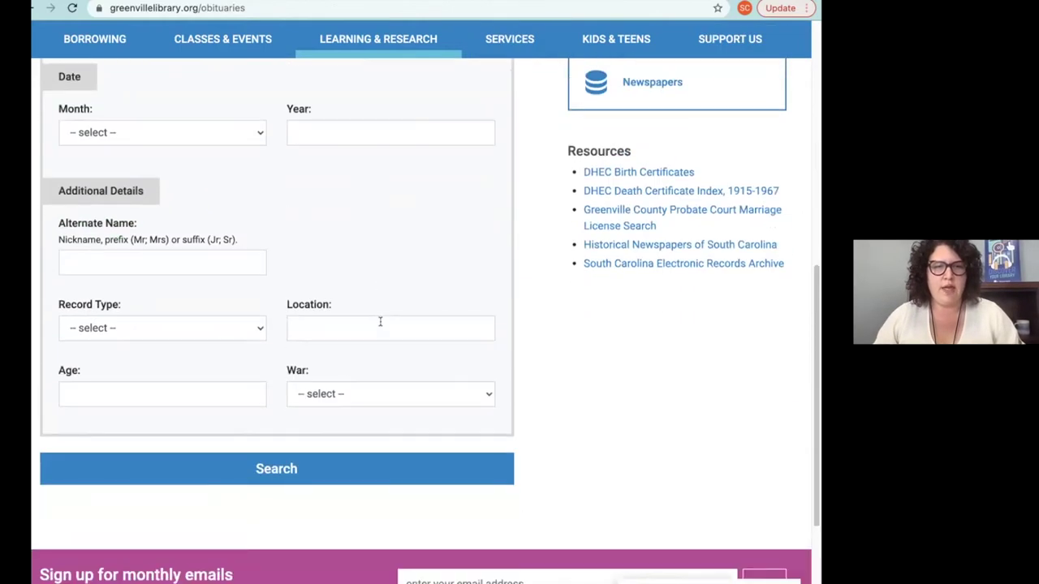
pyautogui.scroll(2, 381, 326)
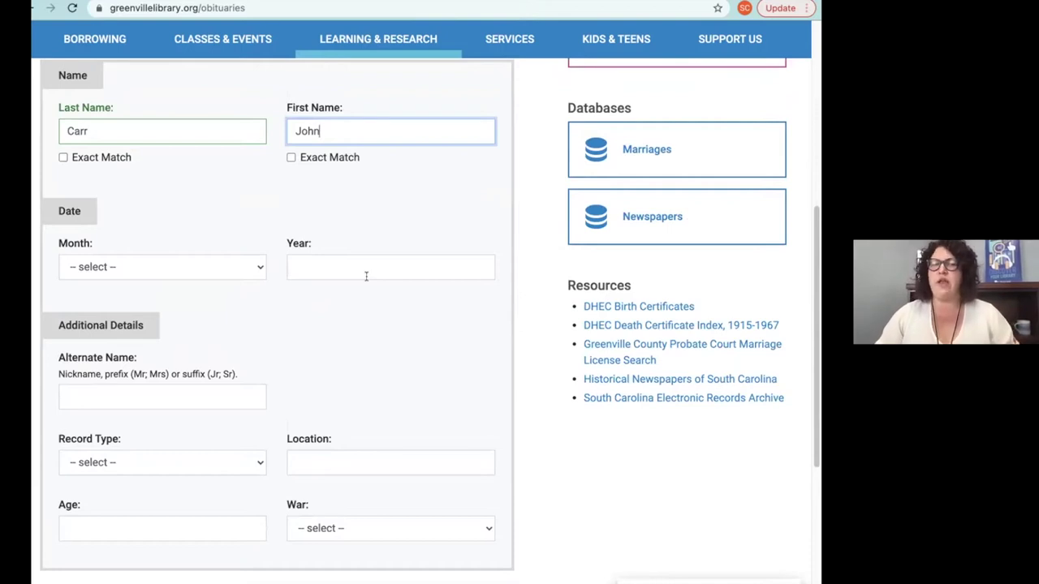
pyautogui.click(313, 267)
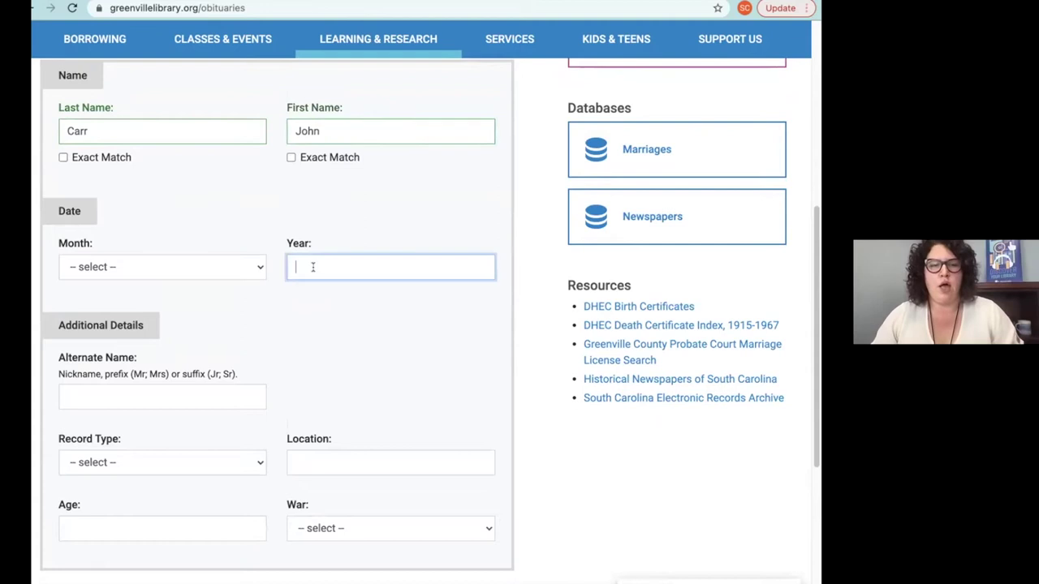
pyautogui.write('1977')
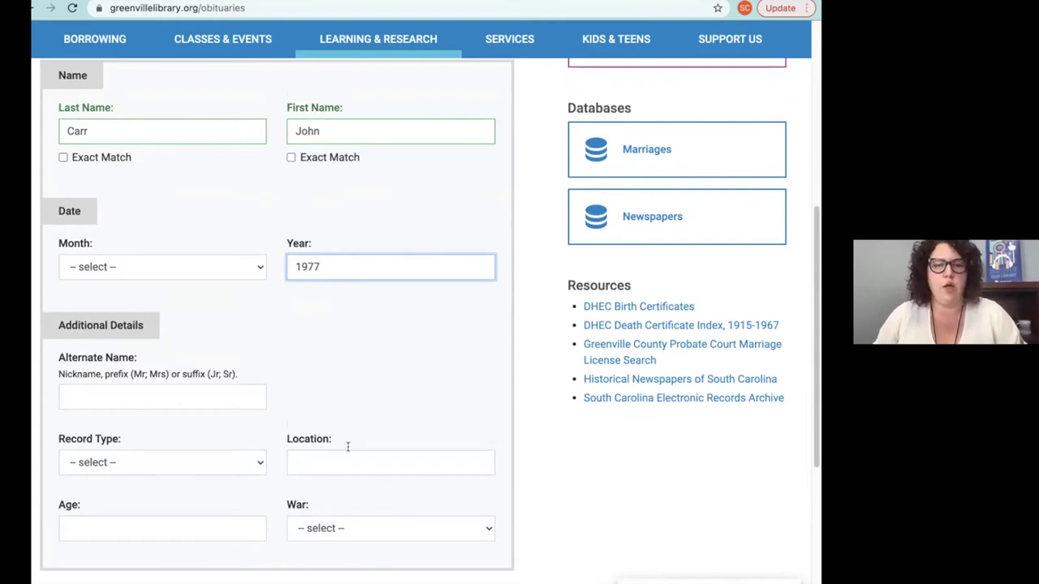
pyautogui.scroll(-1, 343, 440)
pyautogui.click(276, 562)
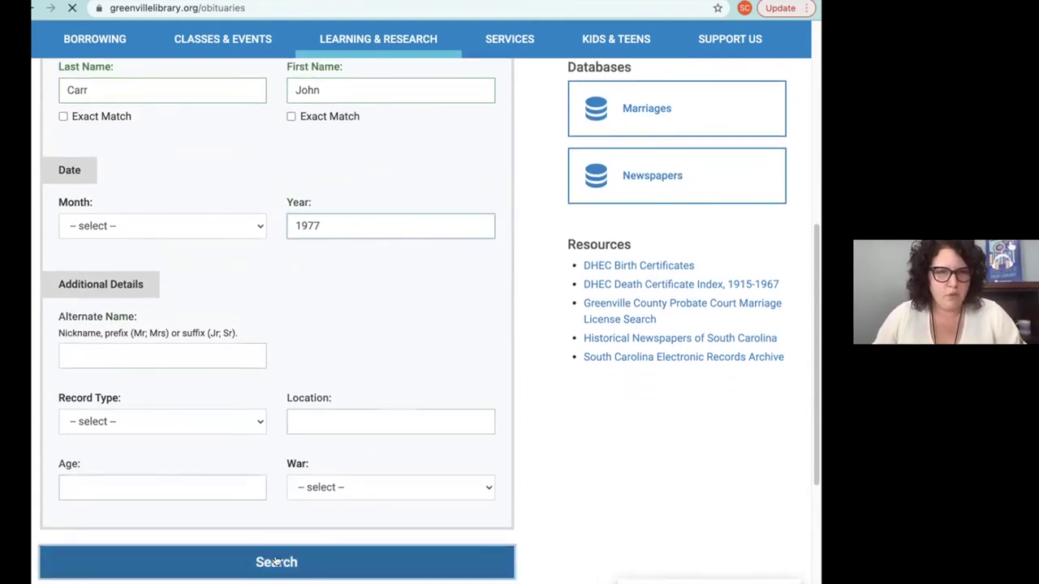
# Review the obituary result for John Dickson Carr and open the record request for it.
pyautogui.scroll(-1, 479, 293)
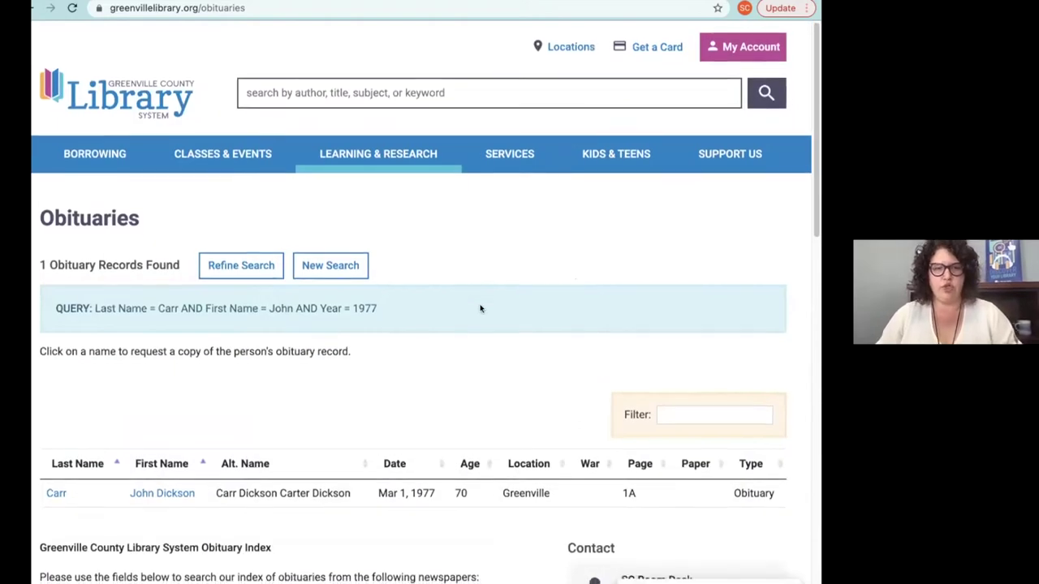
pyautogui.scroll(-1, 482, 317)
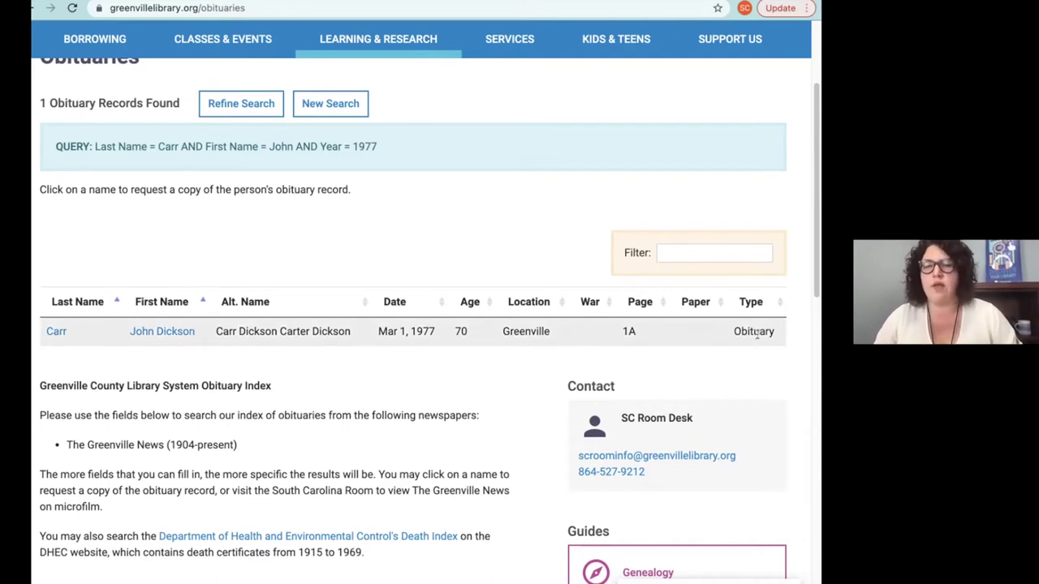
pyautogui.scroll(2, 337, 259)
pyautogui.scroll(1, 336, 259)
pyautogui.scroll(-1, 337, 259)
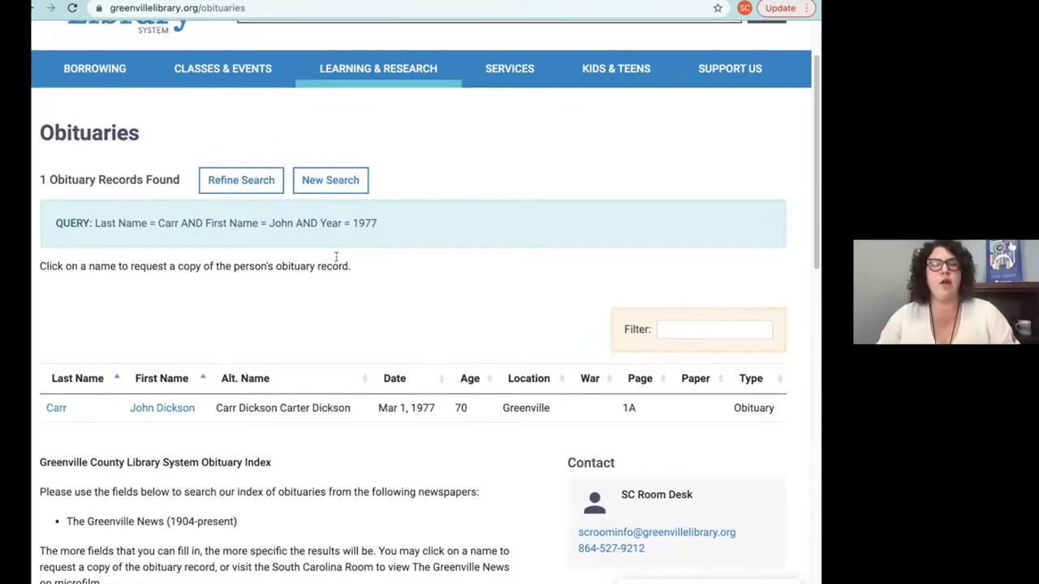
pyautogui.click(154, 408)
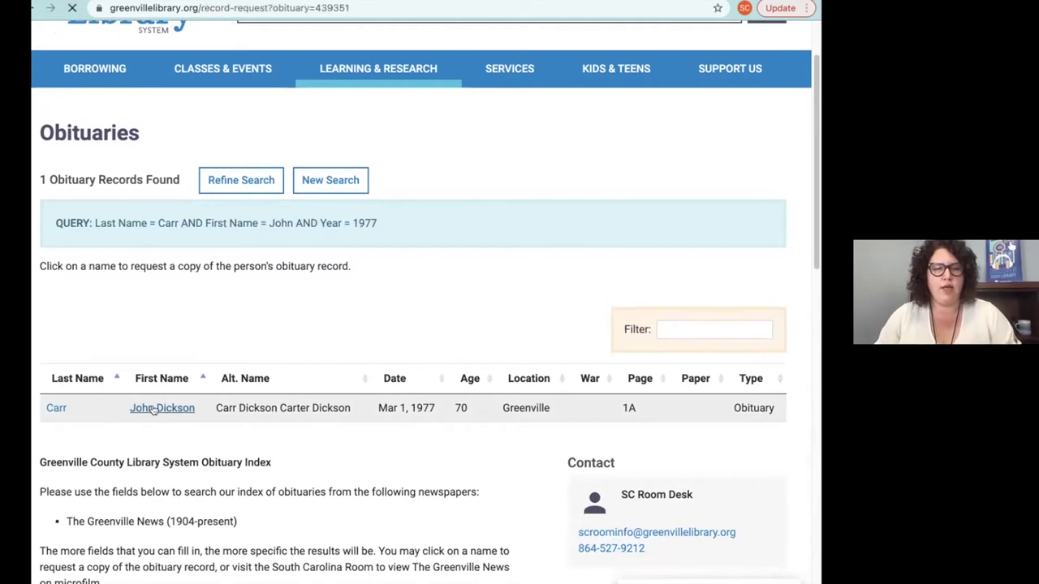
# Examine the record request form, including record types, ancestor details, delivery options, requester's information and payment.
pyautogui.scroll(-1, 333, 394)
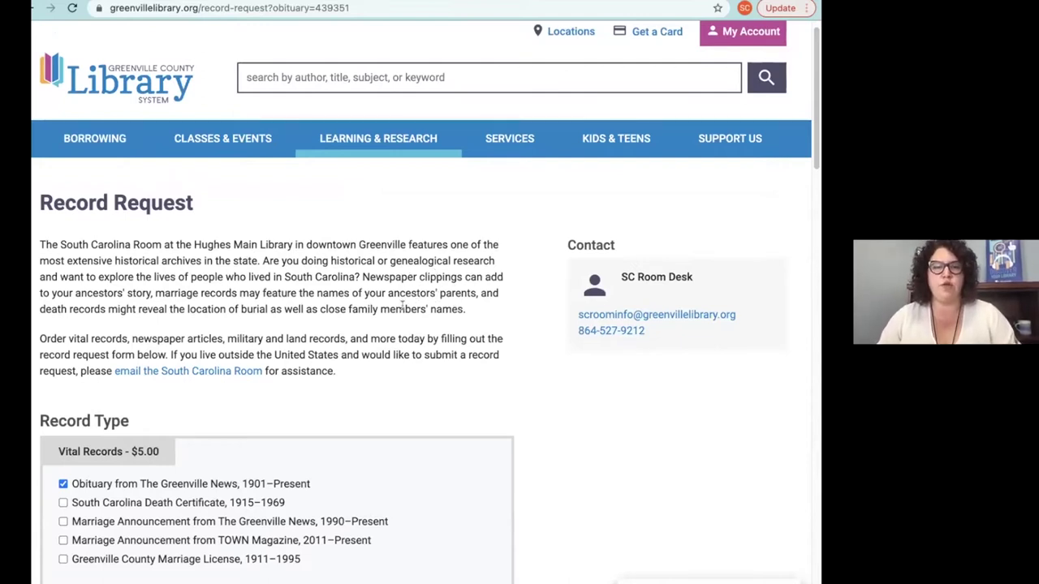
pyautogui.scroll(-5, 403, 306)
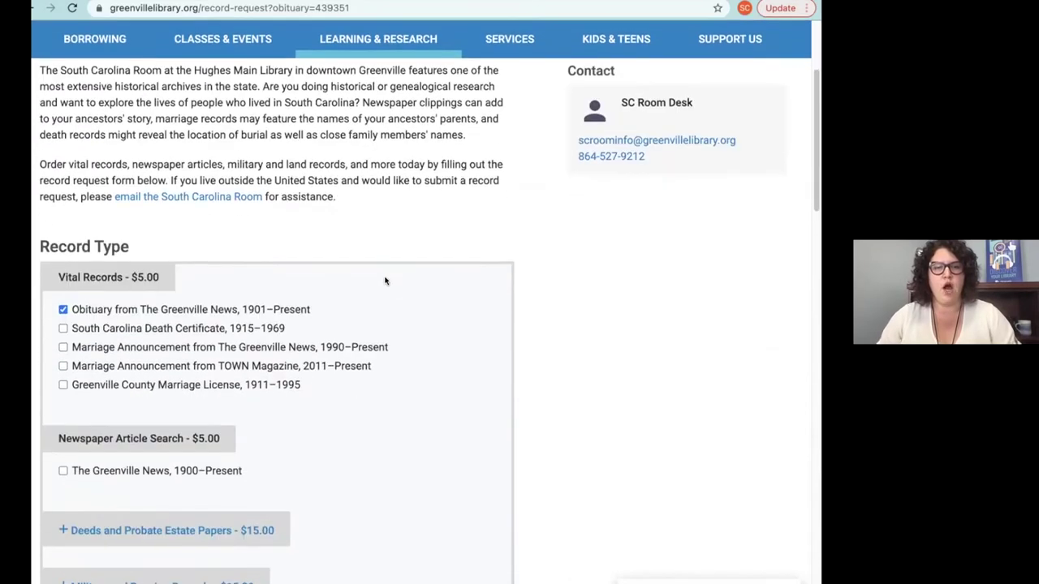
pyautogui.scroll(-3, 403, 402)
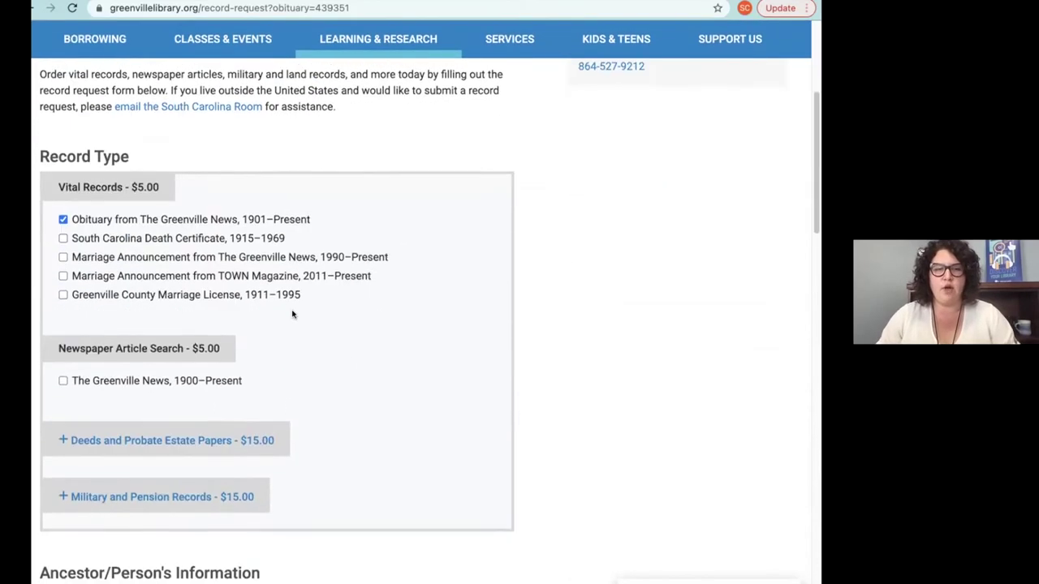
pyautogui.scroll(-3, 292, 311)
pyautogui.scroll(3, 315, 323)
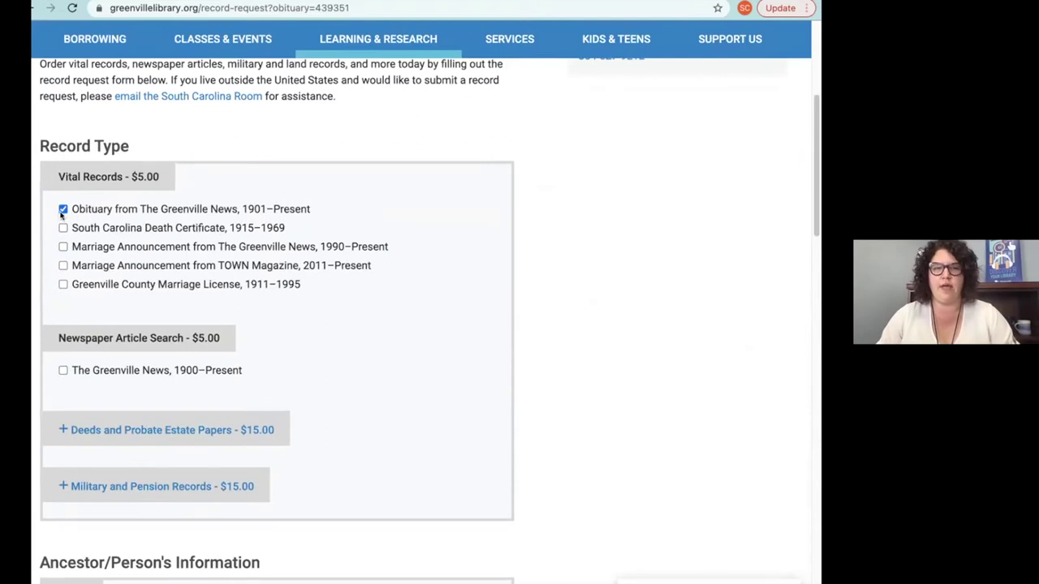
pyautogui.scroll(-4, 361, 306)
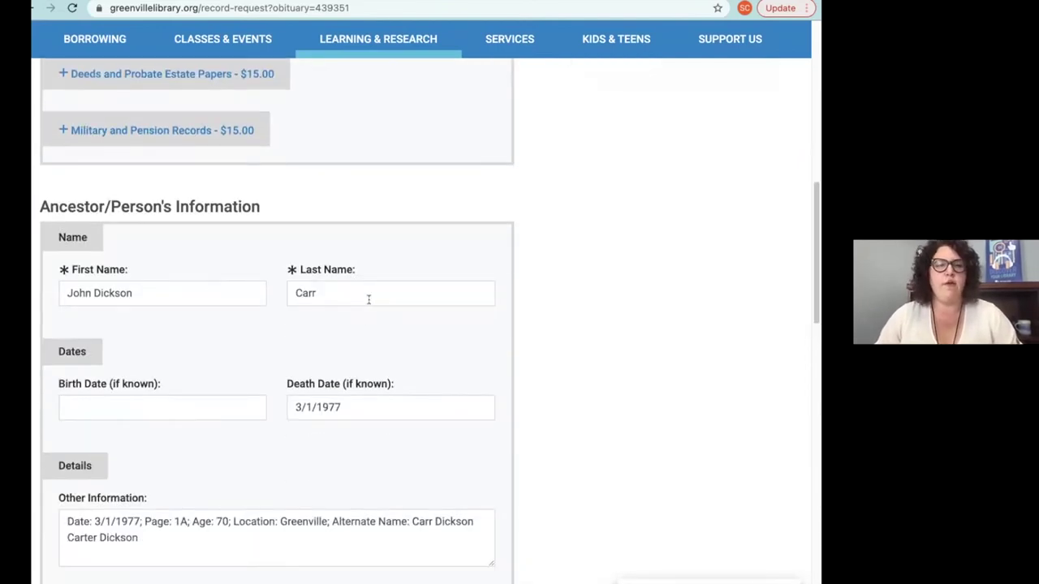
pyautogui.scroll(-5, 369, 345)
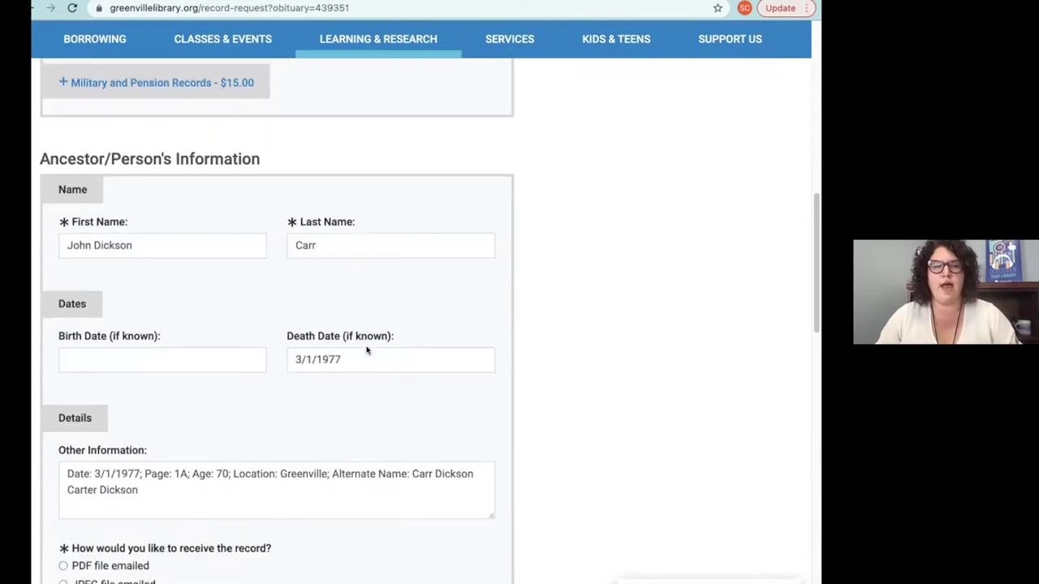
pyautogui.scroll(2, 288, 307)
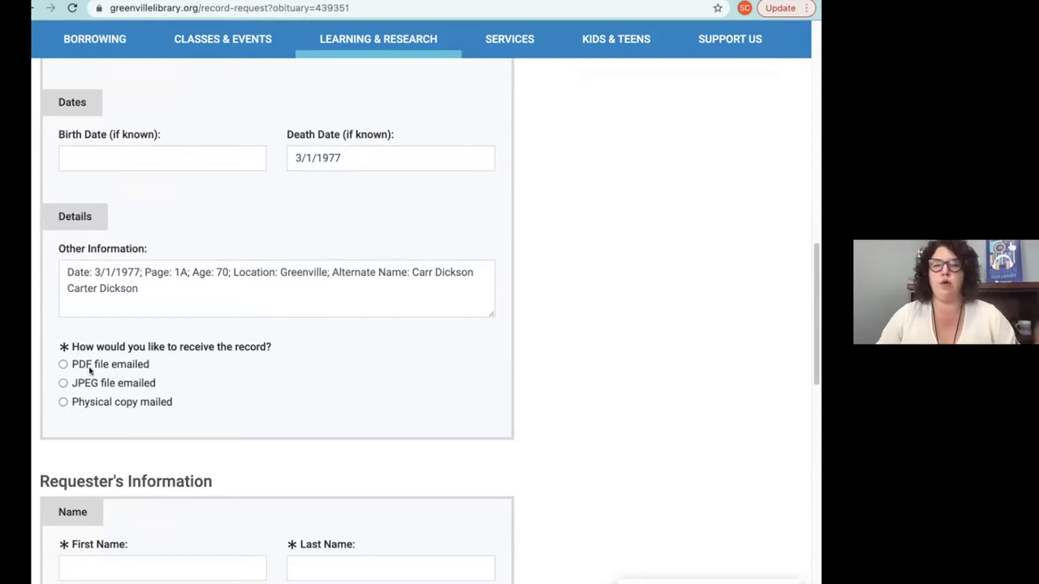
pyautogui.scroll(-4, 153, 395)
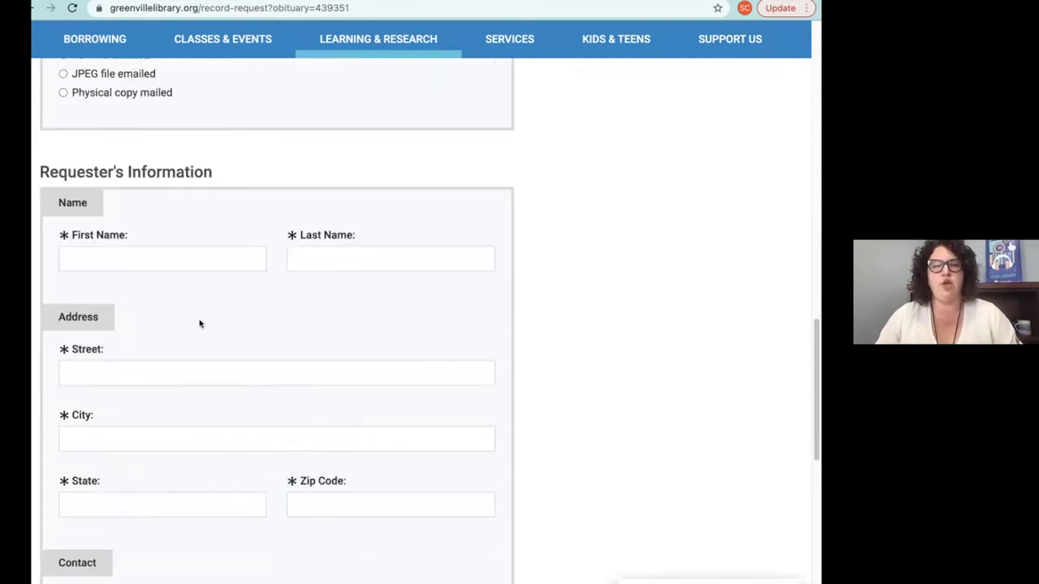
pyautogui.scroll(-5, 285, 318)
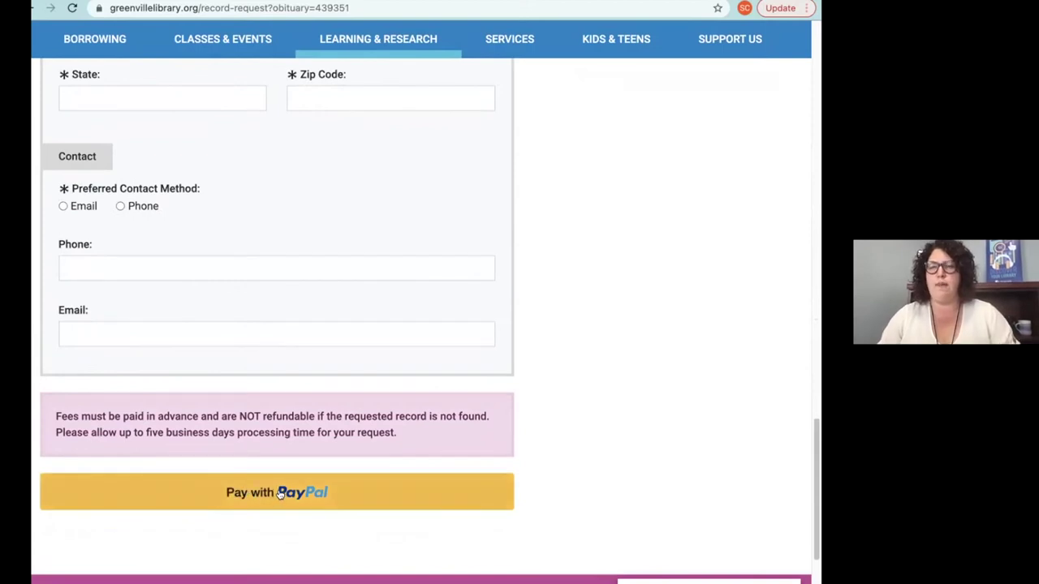
# Display the list of Learning & Research pages on the library site.
pyautogui.scroll(20, 279, 493)
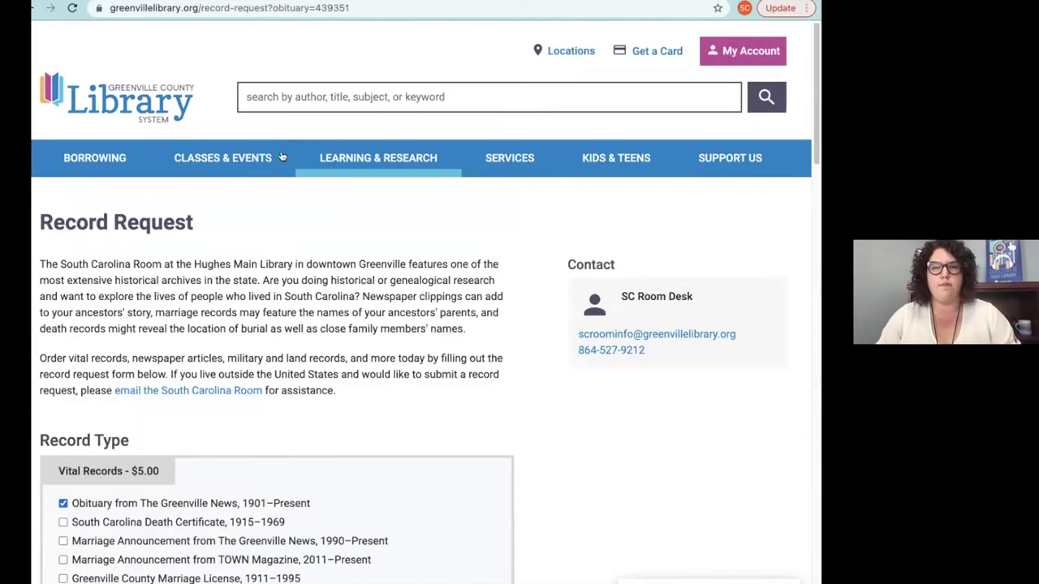
pyautogui.moveTo(398, 167)
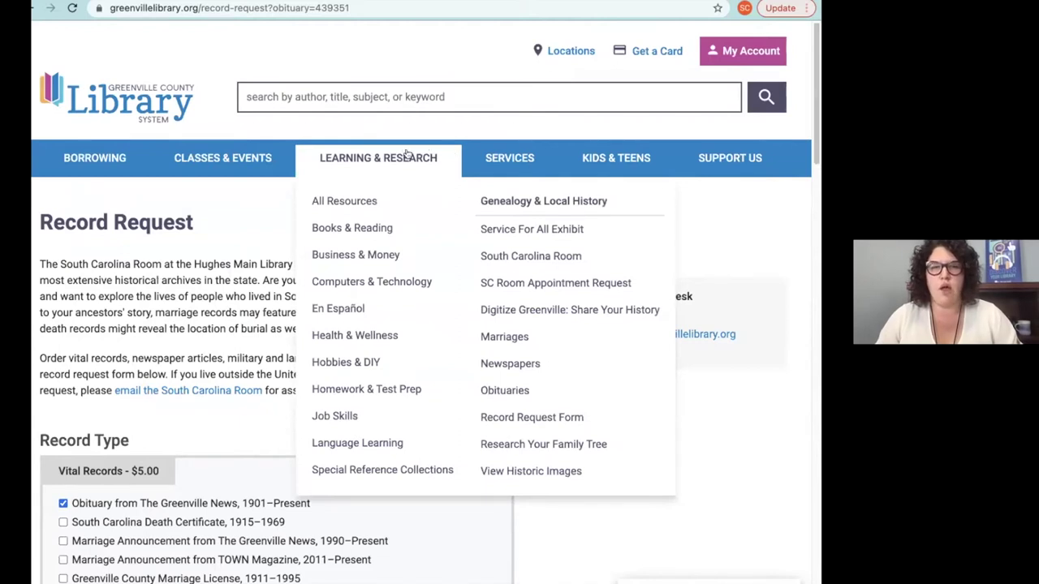